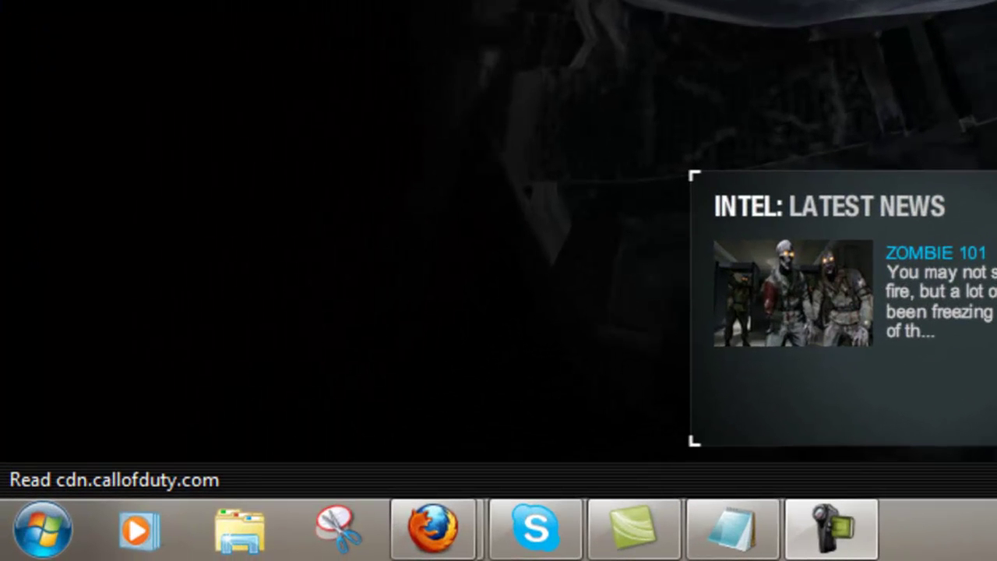
# Launch cmd from Run and read the network configuration's default gateway, 192.168.2.1
pyautogui.press('super')
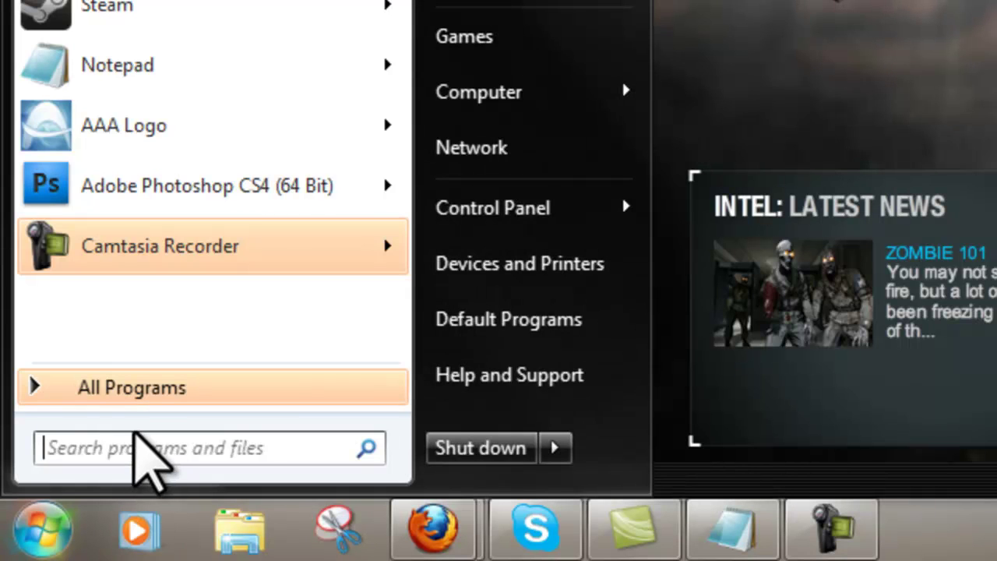
pyautogui.write('run')
pyautogui.press('Return')
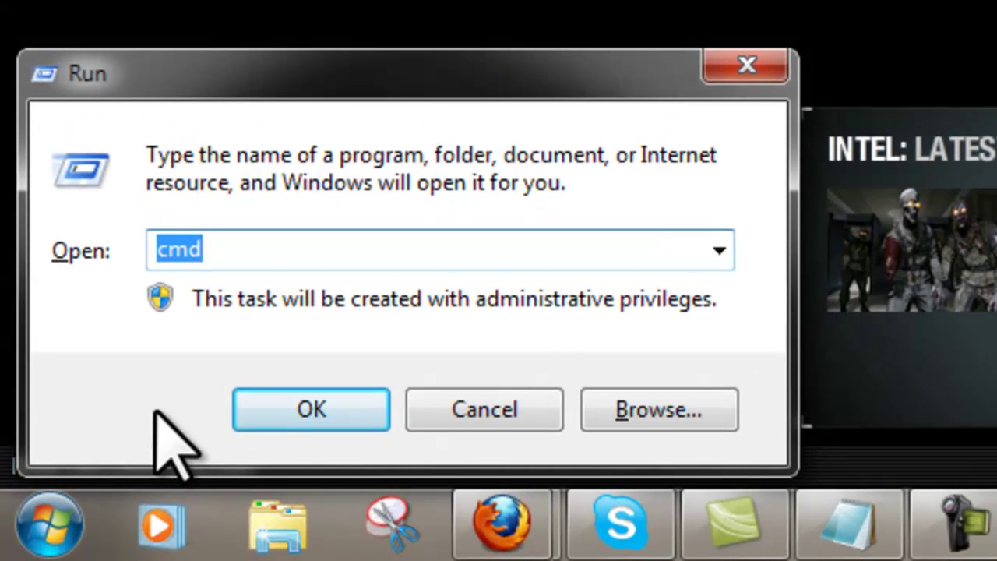
pyautogui.press('Return')
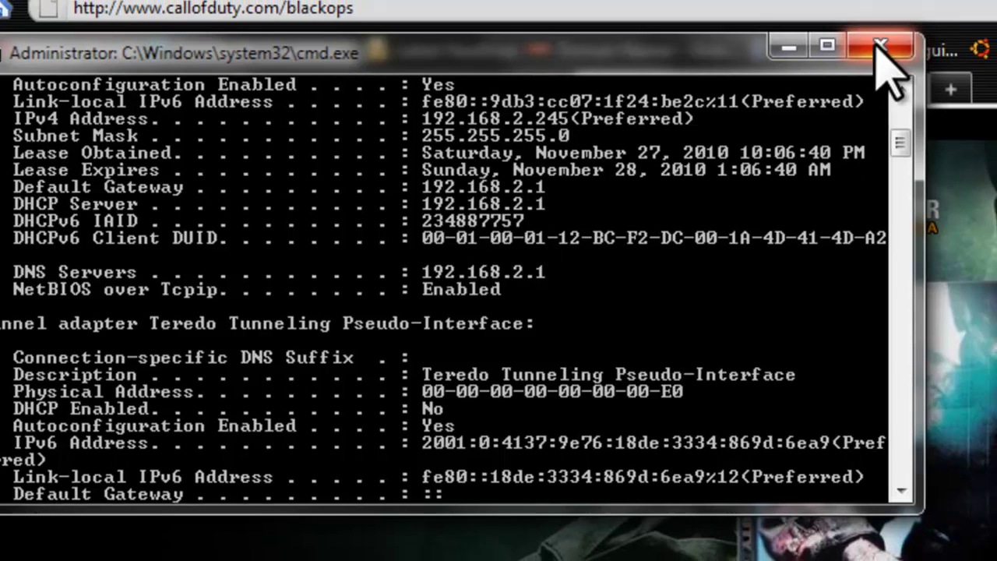
# Load 192.168.2.1 in Firefox and log in to the Gigaset SX763 router home page
pyautogui.click(879, 49)
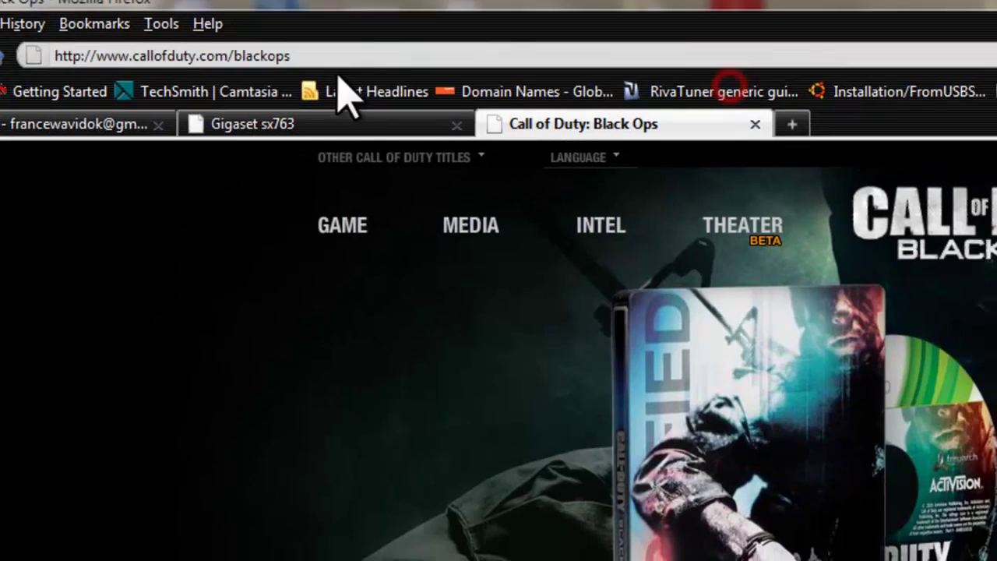
pyautogui.click(366, 8)
pyautogui.write('1925')
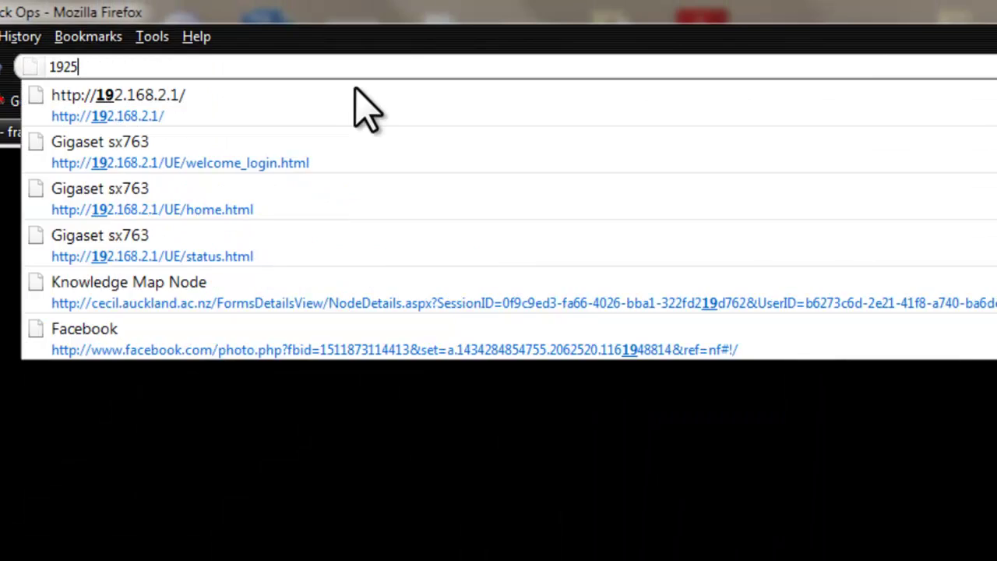
pyautogui.press('Escape')
pyautogui.press('BackSpace')
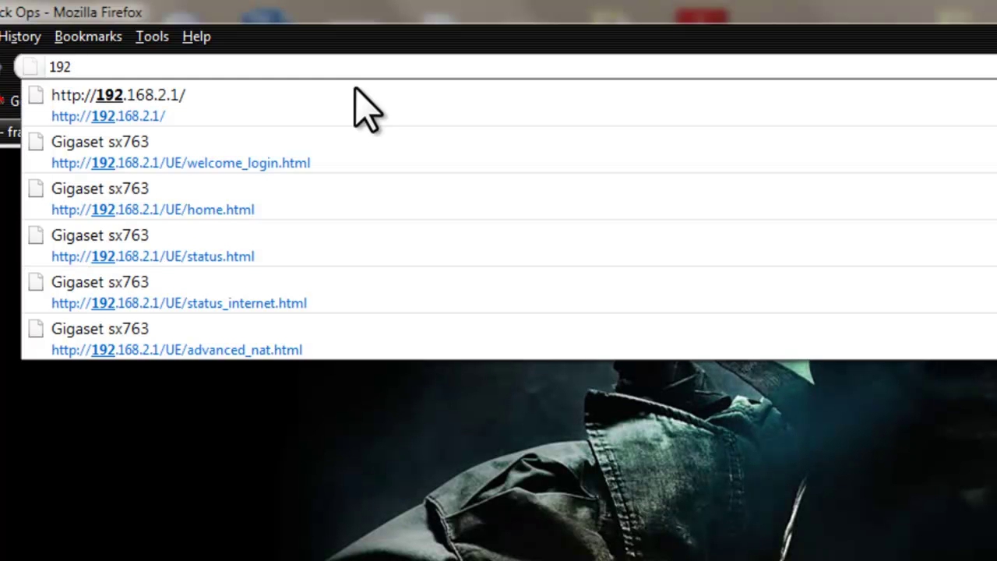
pyautogui.press('Down')
pyautogui.press('Return')
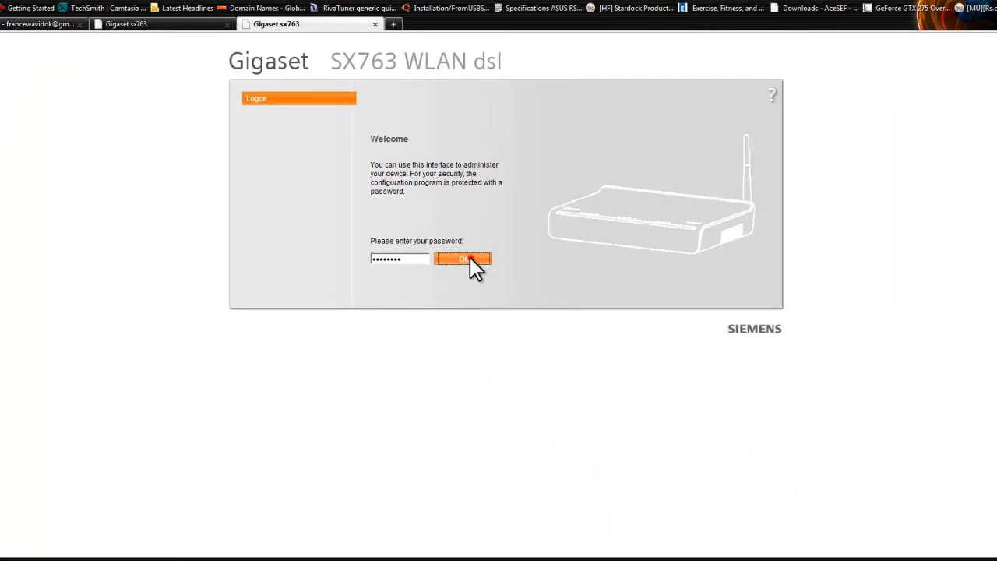
pyautogui.click(466, 259)
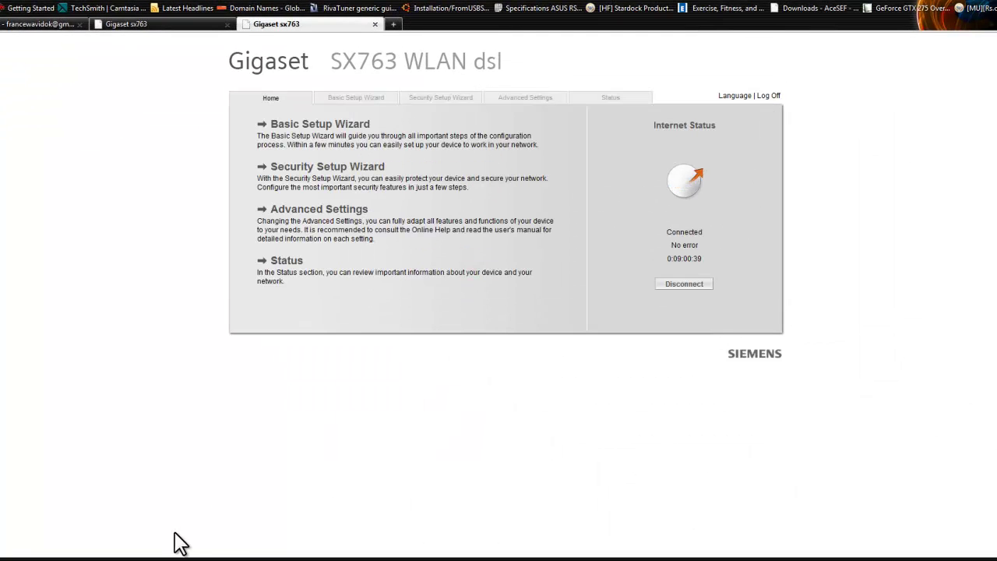
# Check the default gateway line in Notepad, then open the router's Status page
pyautogui.moveTo(211, 560)
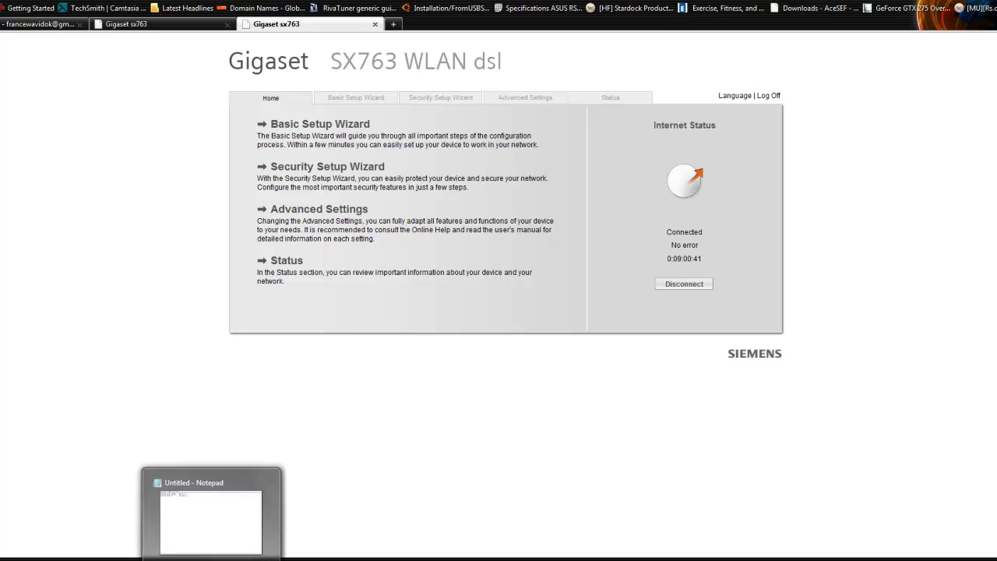
pyautogui.click(210, 520)
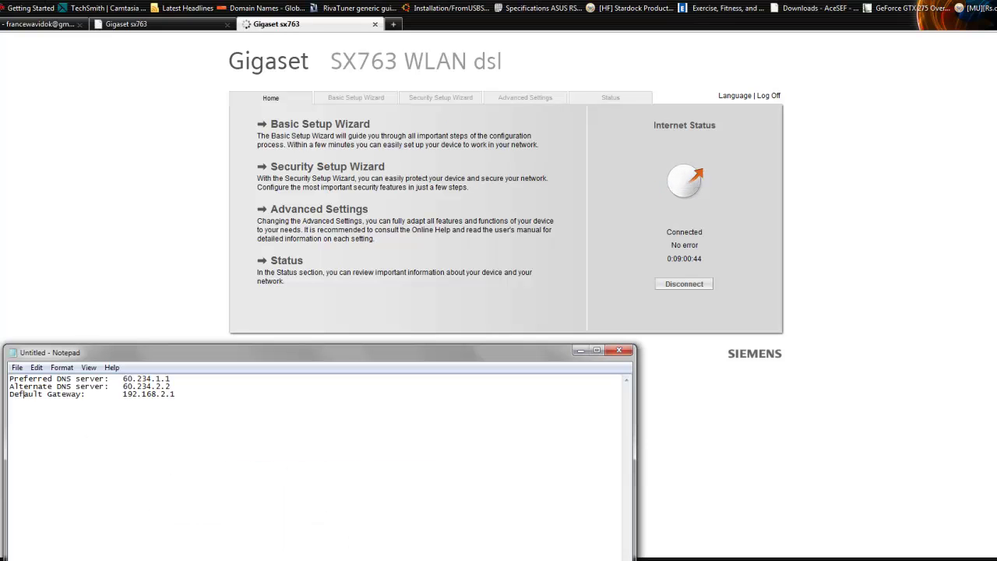
pyautogui.moveTo(17, 395); pyautogui.dragTo(194, 394)
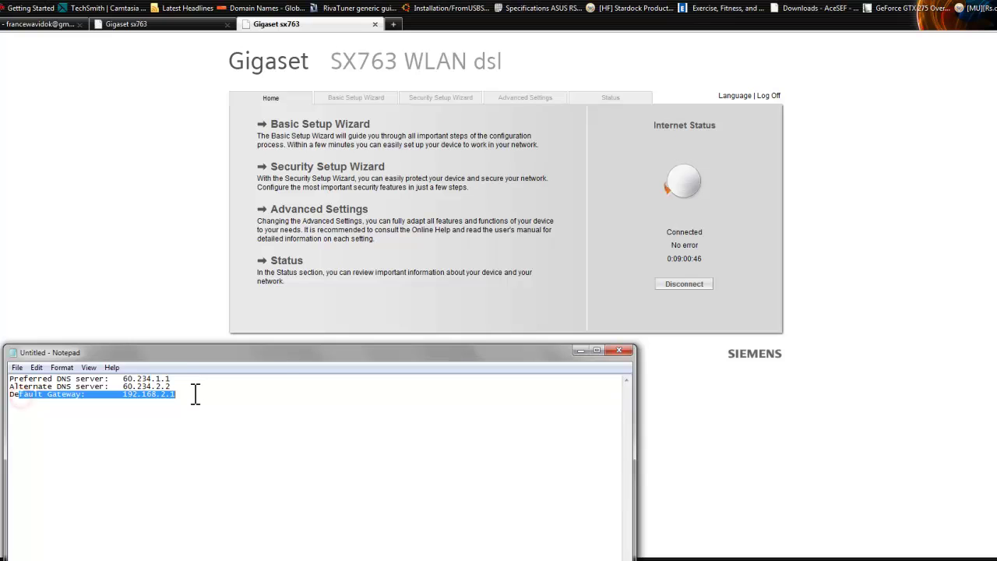
pyautogui.click(192, 394)
pyautogui.click(159, 269)
pyautogui.click(613, 98)
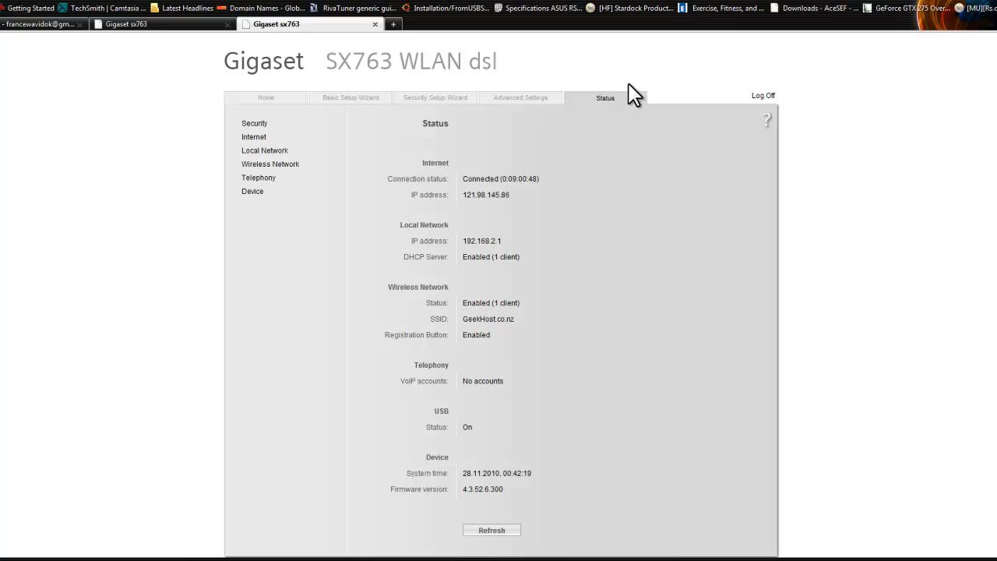
# Show Internet status details and compare DNS servers 60.234.1.1 and 60.234.2.2 with the notes
pyautogui.click(254, 137)
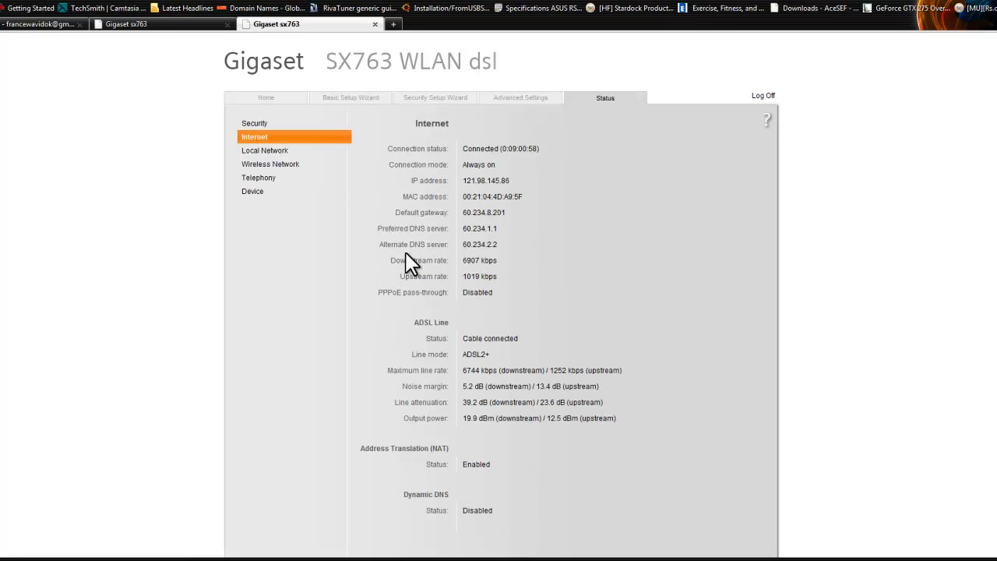
pyautogui.moveTo(369, 229); pyautogui.dragTo(532, 243)
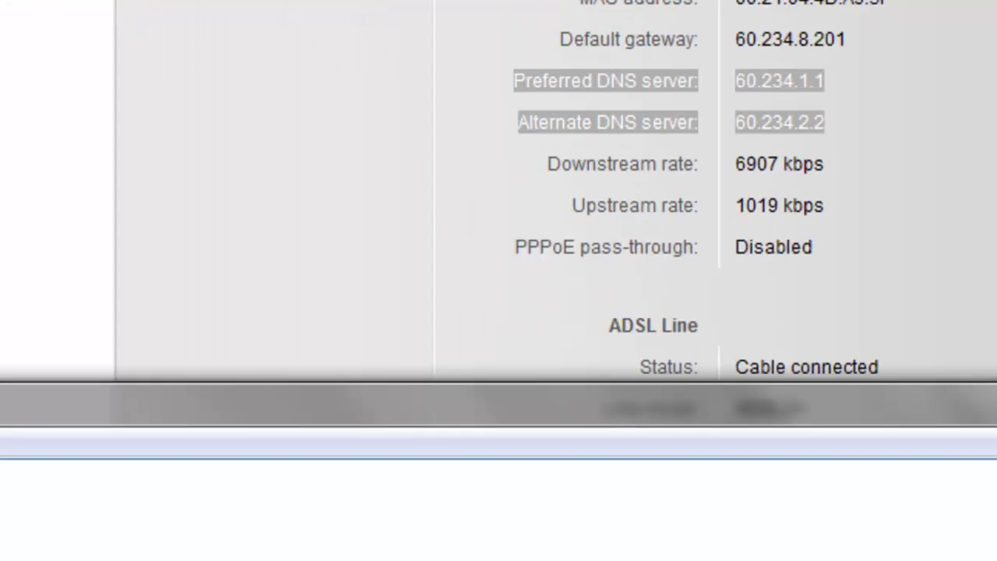
pyautogui.moveTo(661, 412); pyautogui.dragTo(8, 173)
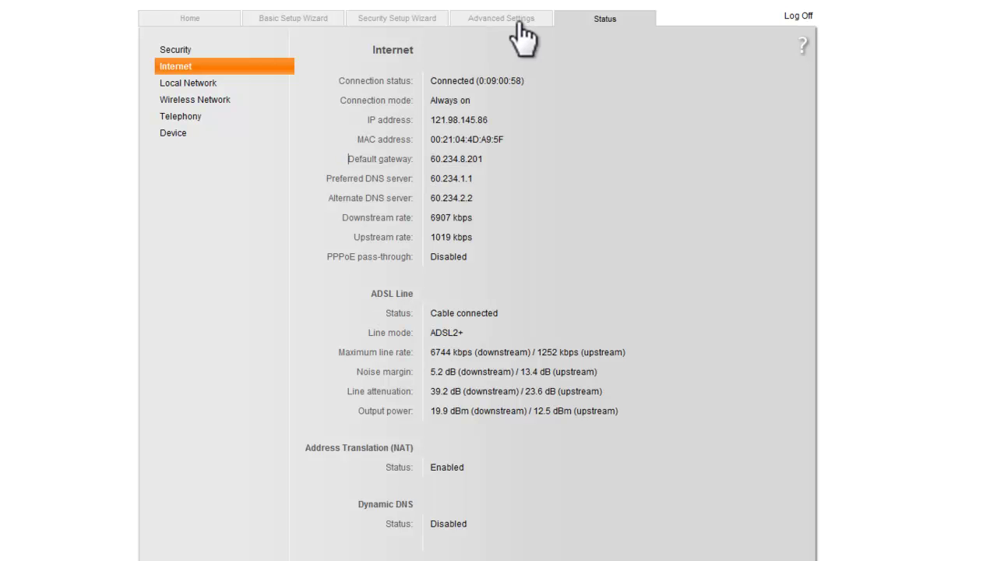
# Go to Advanced Settings > Internet > Address Translation (NAT), where NAT is On
pyautogui.click(514, 17)
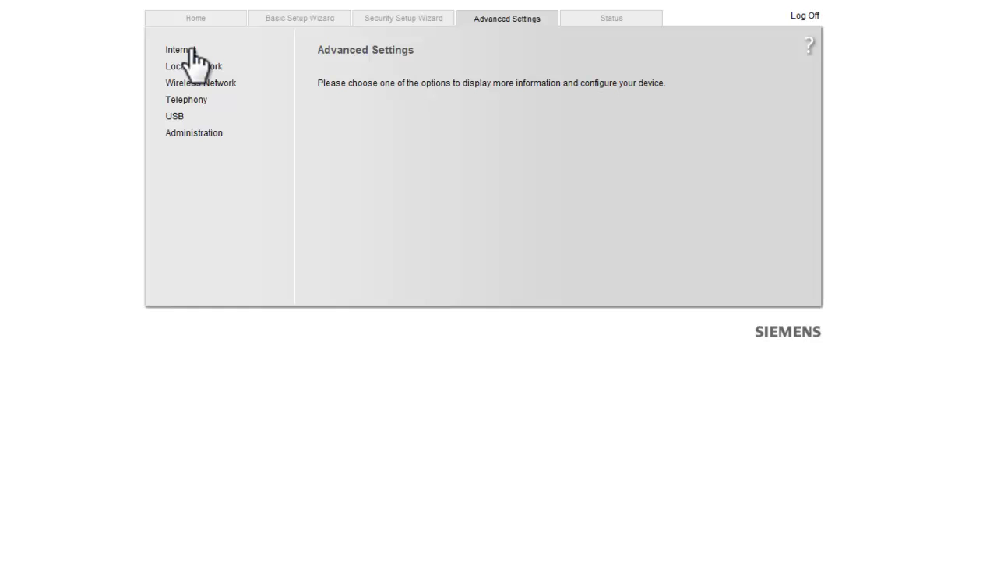
pyautogui.click(192, 50)
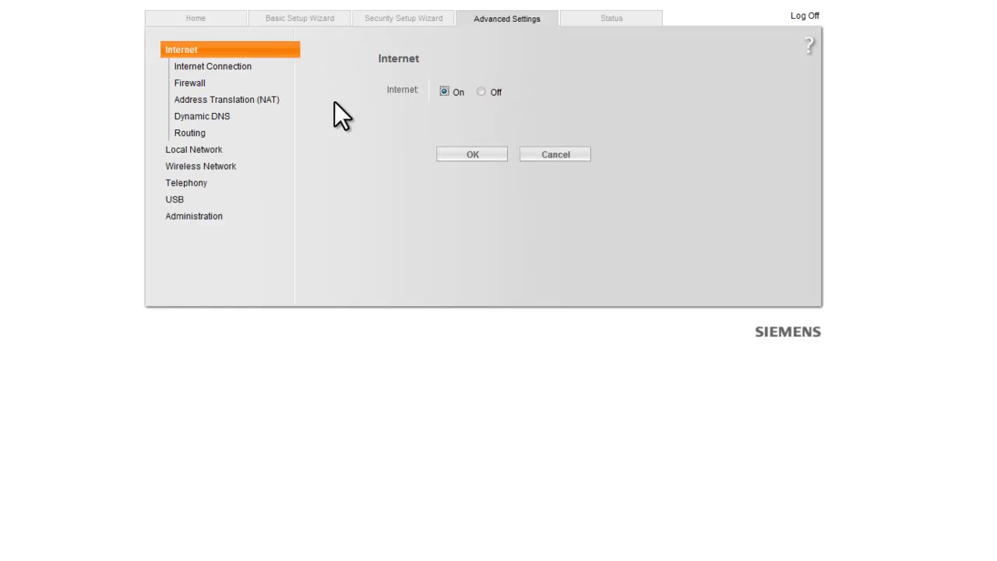
pyautogui.click(259, 99)
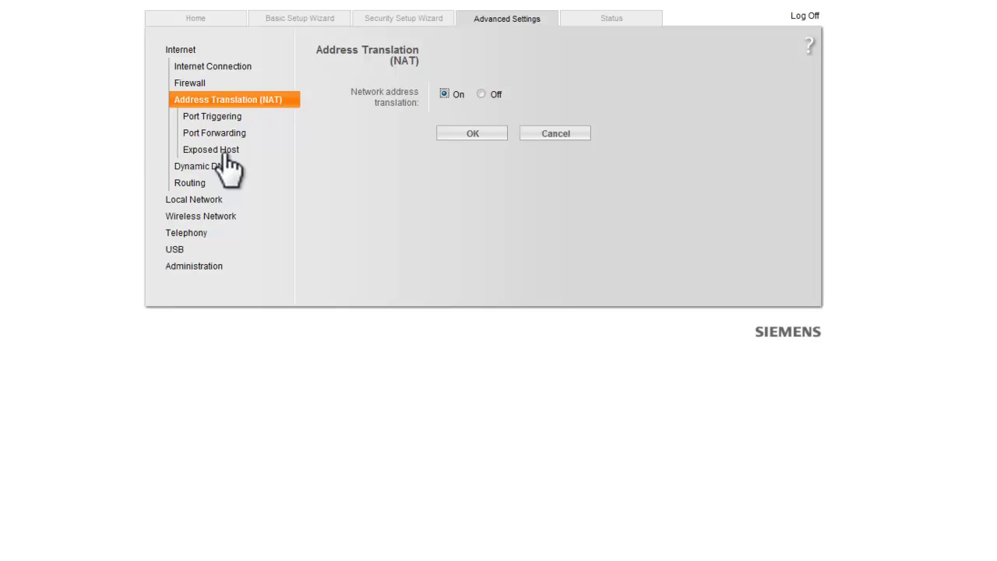
# Open Exposed Host, listing desktop pc 192.168.2.235 and ps3 192.168.2.233
pyautogui.click(228, 156)
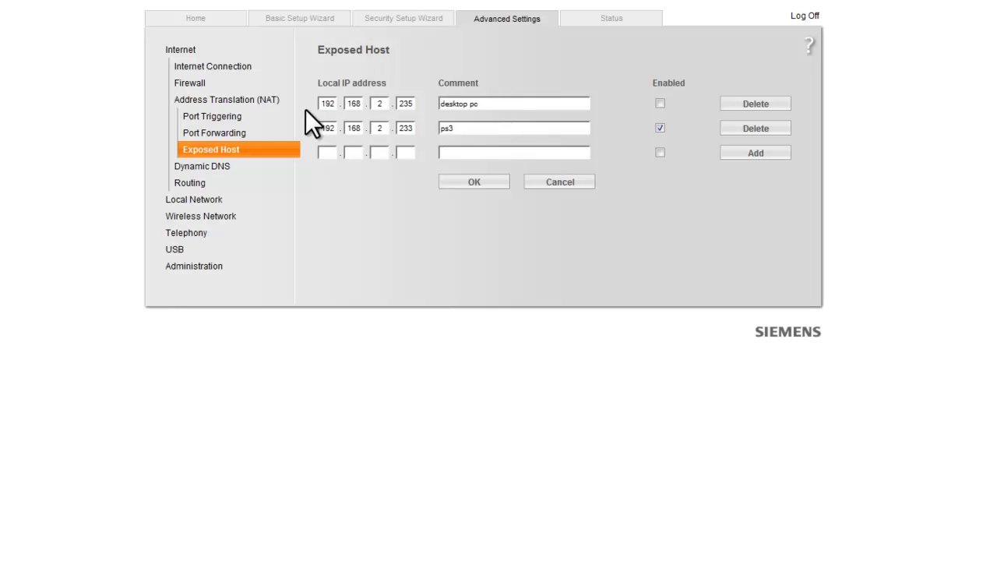
# Compare the ps3 address fields against the gateway's 192.168.2 network part in Notepad
pyautogui.moveTo(319, 129); pyautogui.dragTo(351, 127)
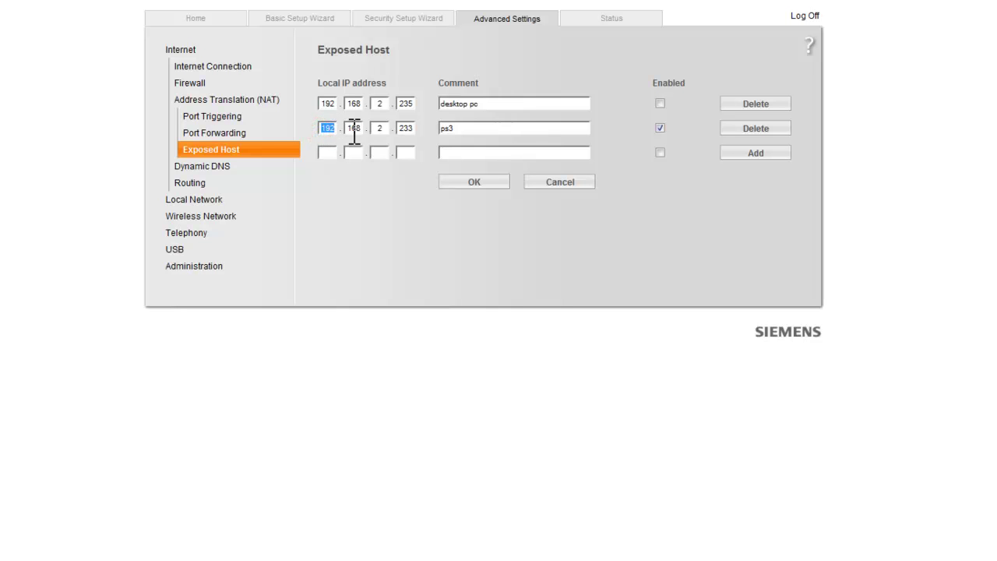
pyautogui.doubleClick(349, 129)
pyautogui.doubleClick(380, 129)
pyautogui.hotkey('alt', 'Tab')
pyautogui.click(24, 405)
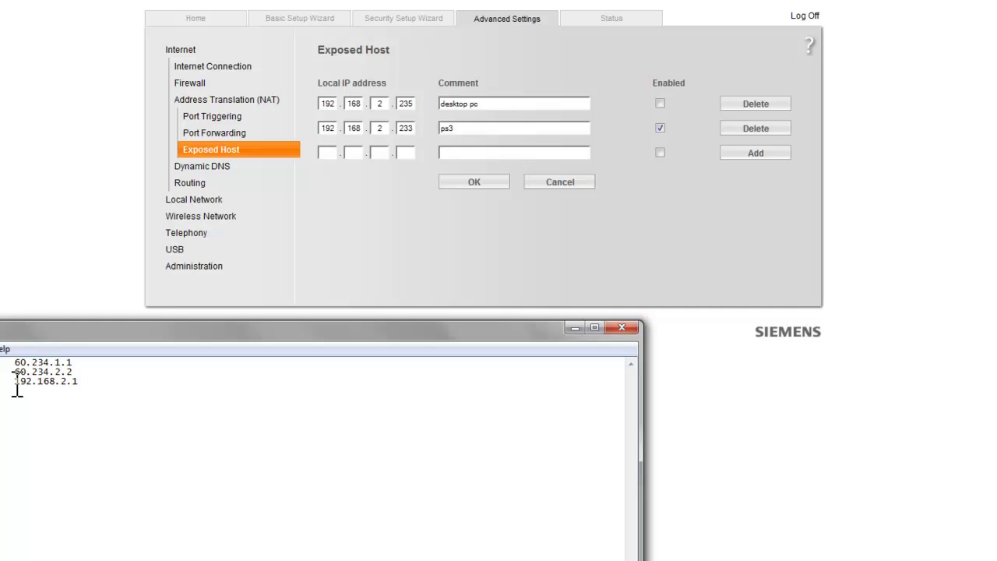
pyautogui.moveTo(16, 383); pyautogui.dragTo(73, 400)
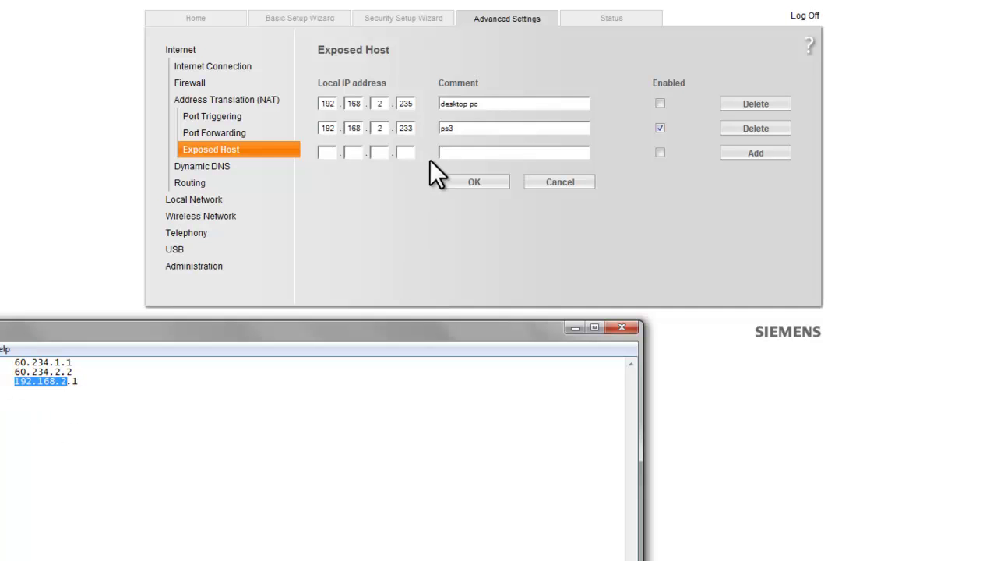
# Confirm the ps3 entry ends in 233 and apply the Exposed Host settings
pyautogui.click(324, 131)
pyautogui.doubleClick(324, 129)
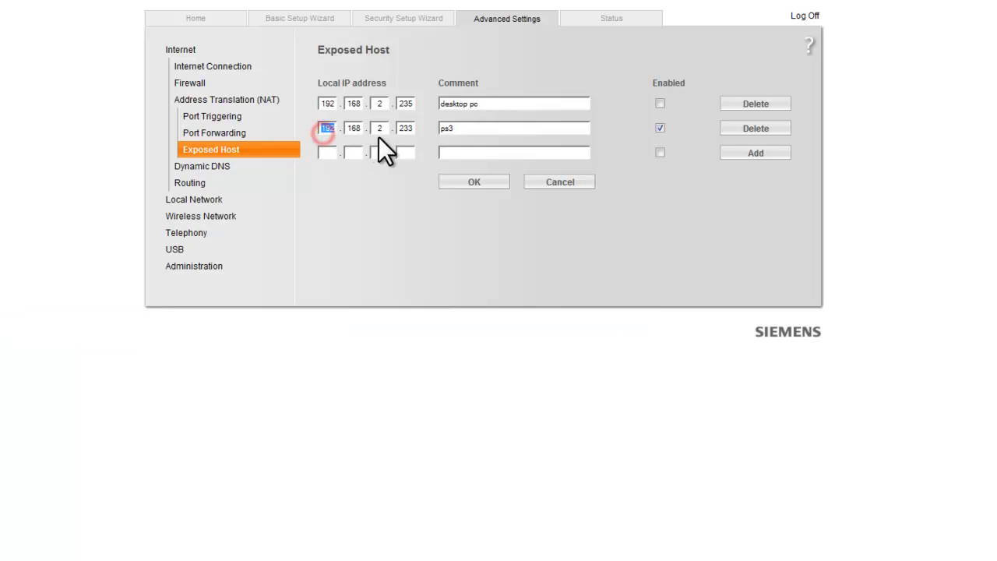
pyautogui.click(394, 130)
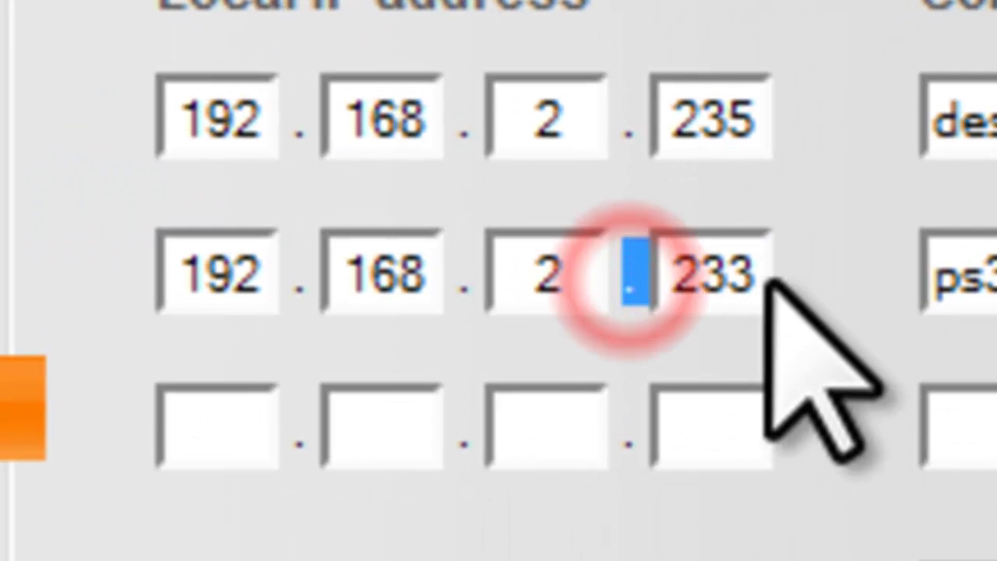
pyautogui.moveTo(582, 243); pyautogui.dragTo(689, 255)
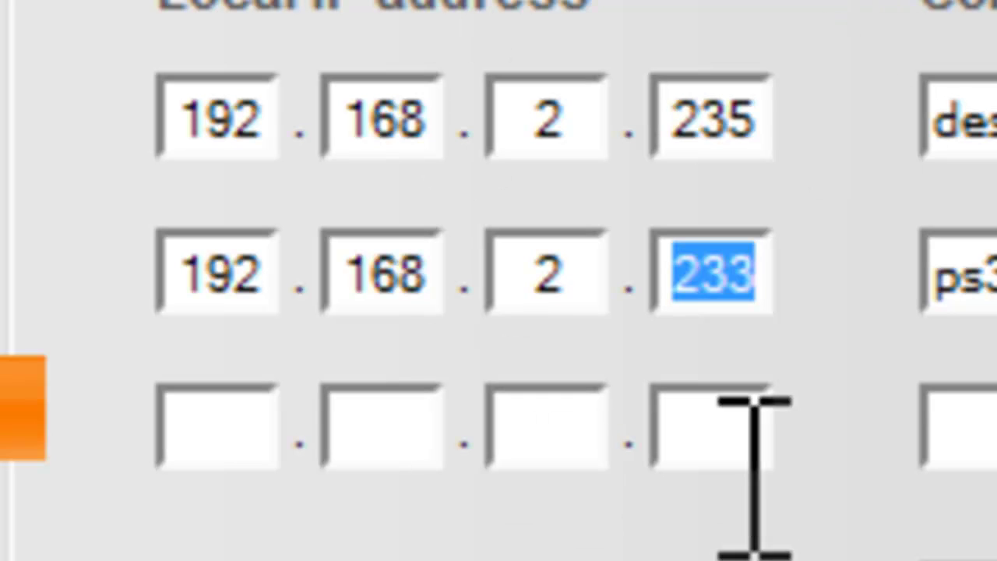
pyautogui.click(728, 284)
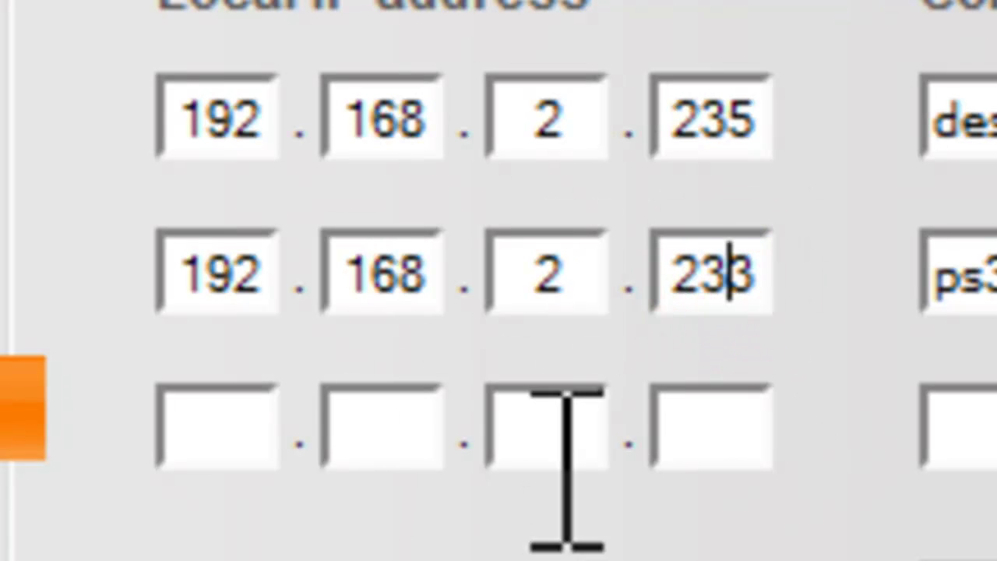
pyautogui.doubleClick(697, 299)
pyautogui.press('Tab')
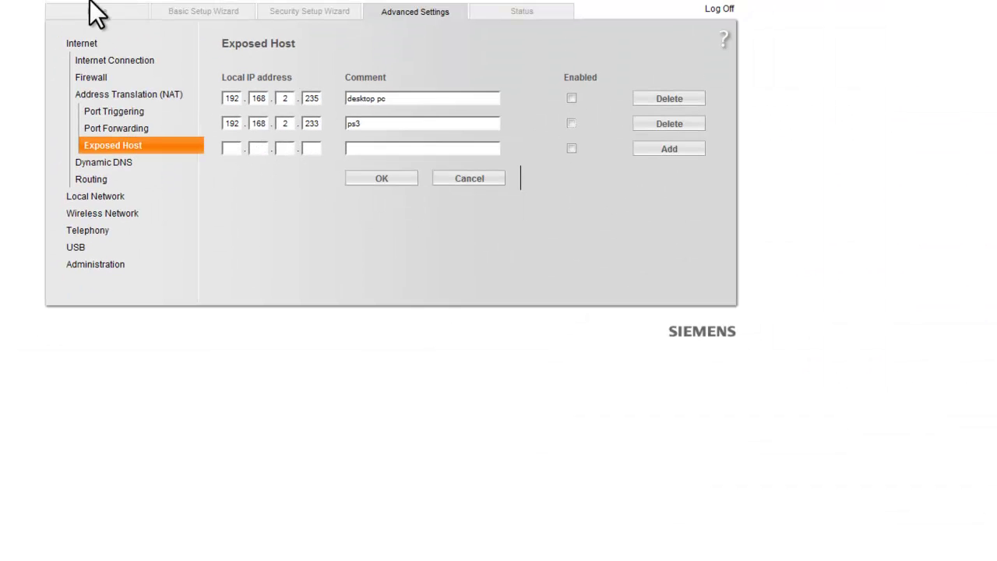
# Return to the router's Home overview, then open the Status summary
pyautogui.click(94, 10)
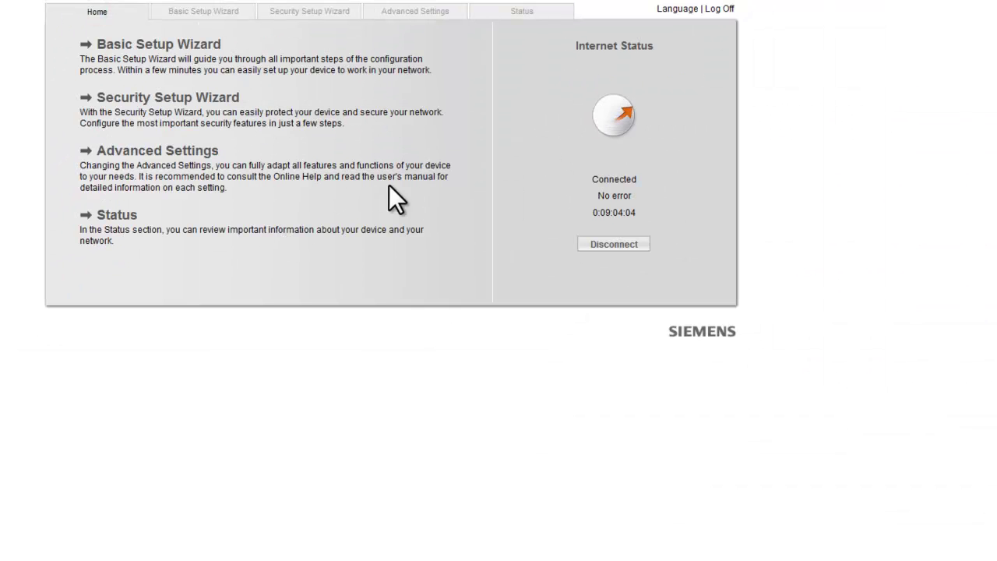
pyautogui.click(521, 11)
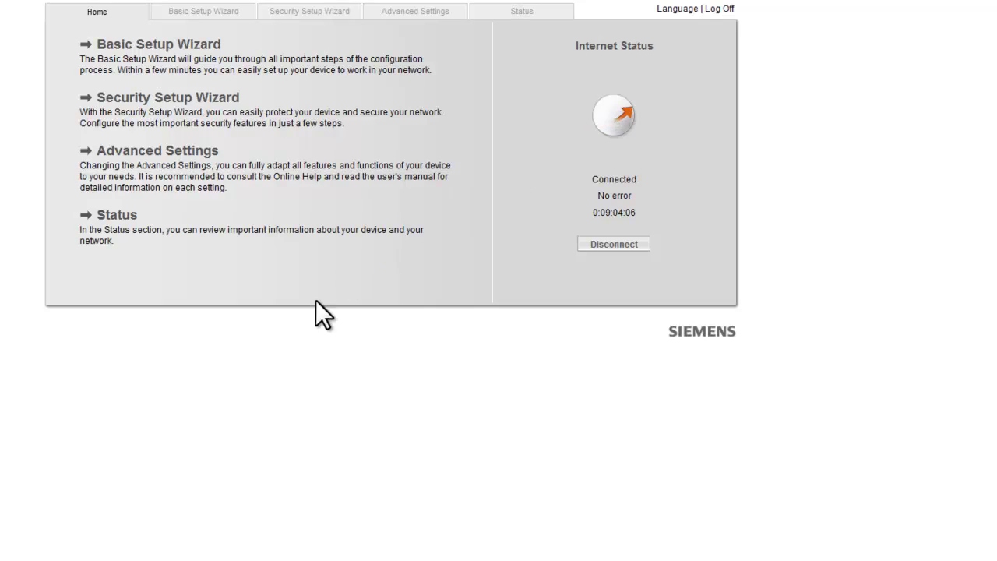